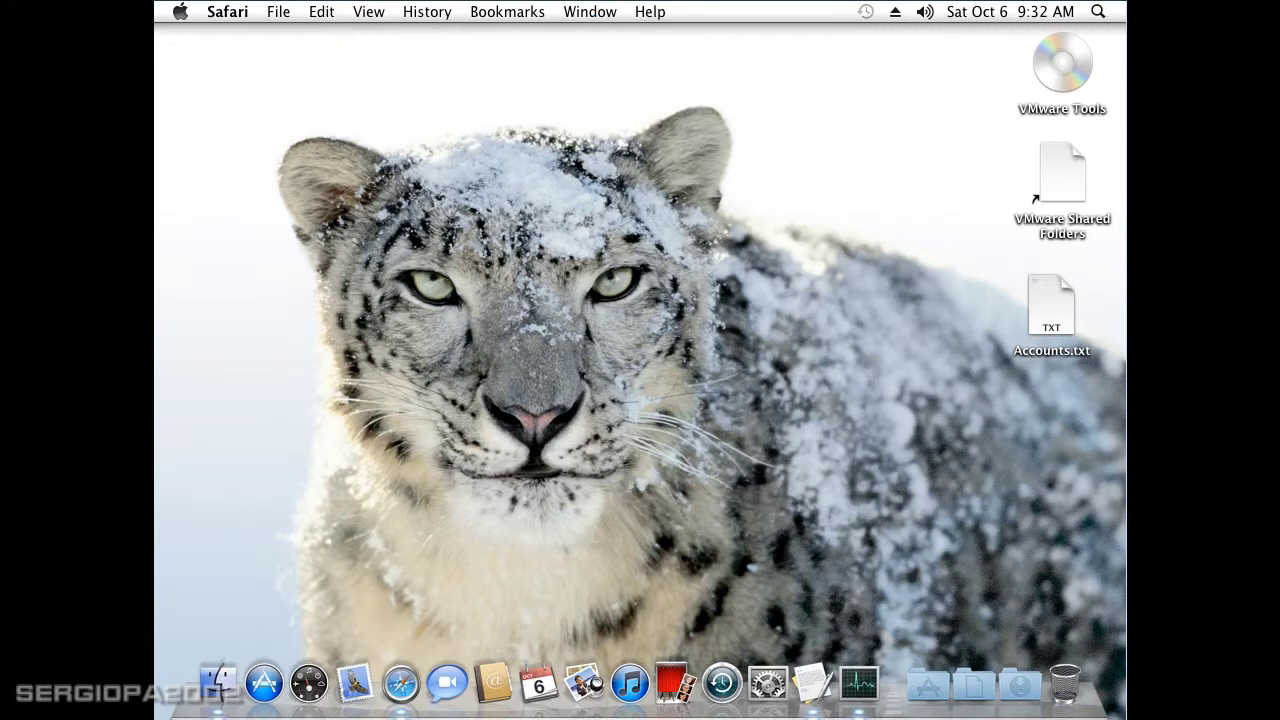
Step: Click an empty desktop spot so Finder replaces Safari as the active application
click(856, 214)
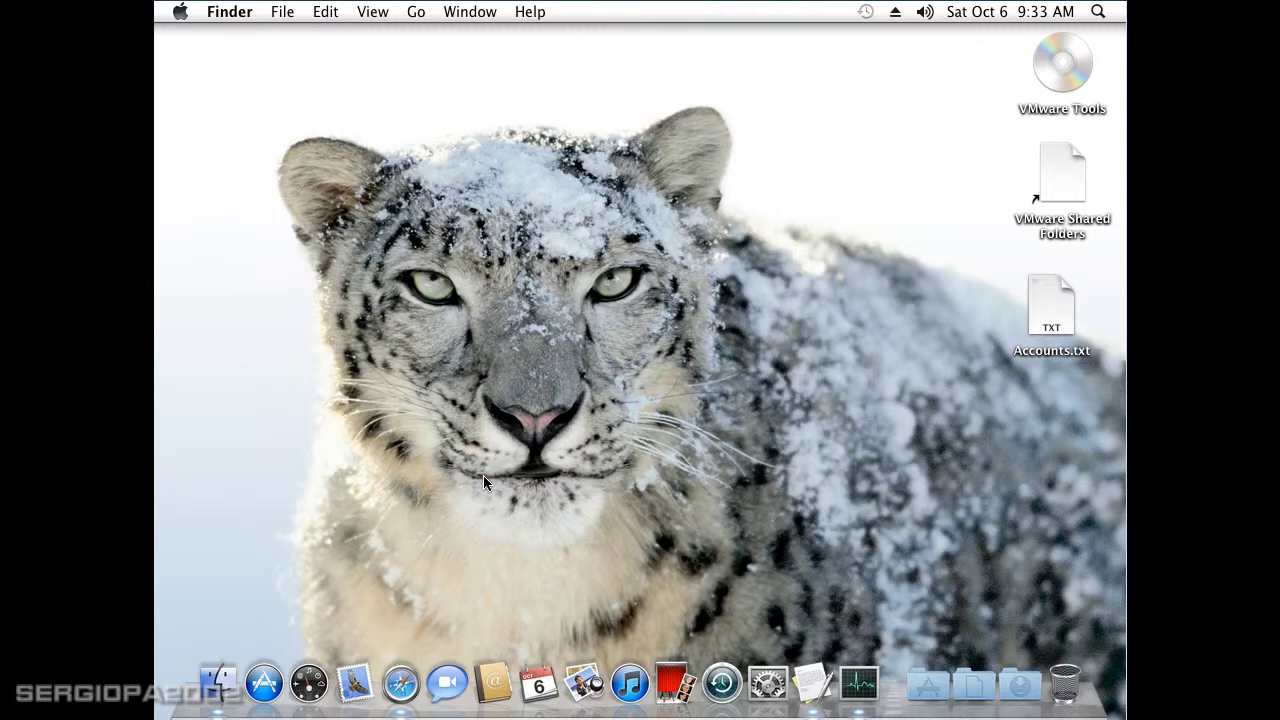
Step: Force quit Activity Monitor from the Force Quit Applications window
key(super+alt+Escape)
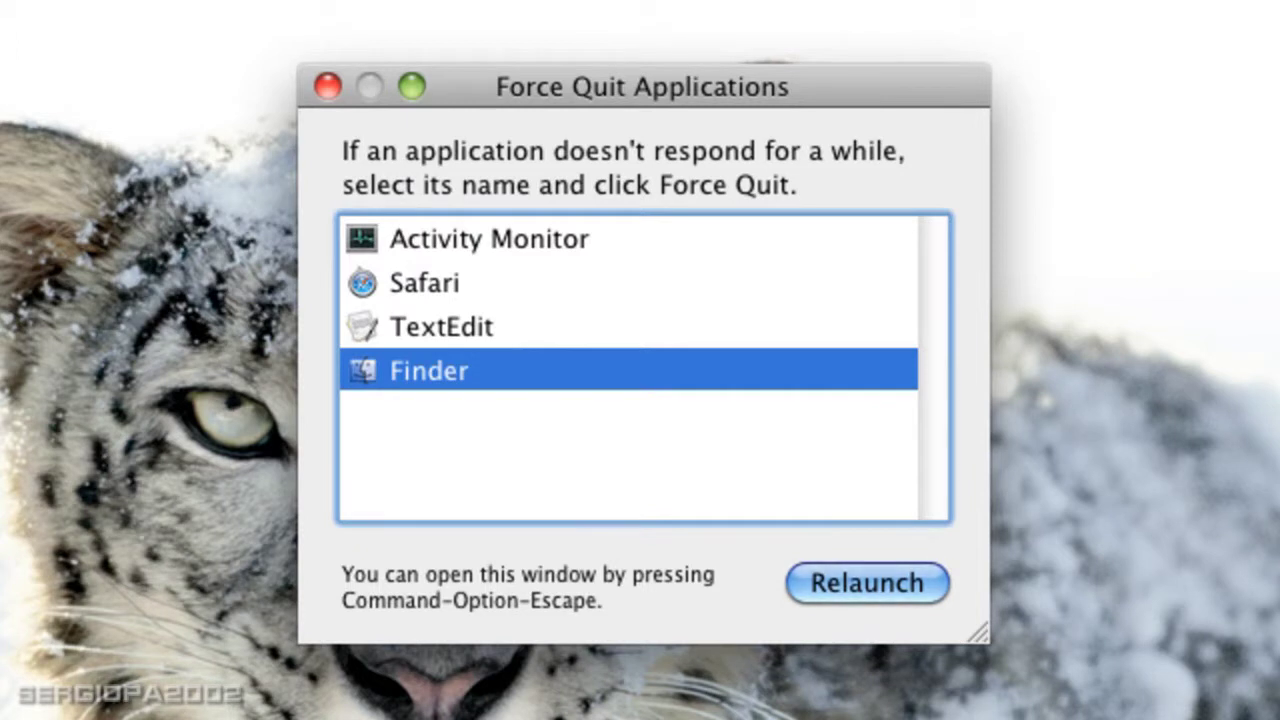
click(514, 316)
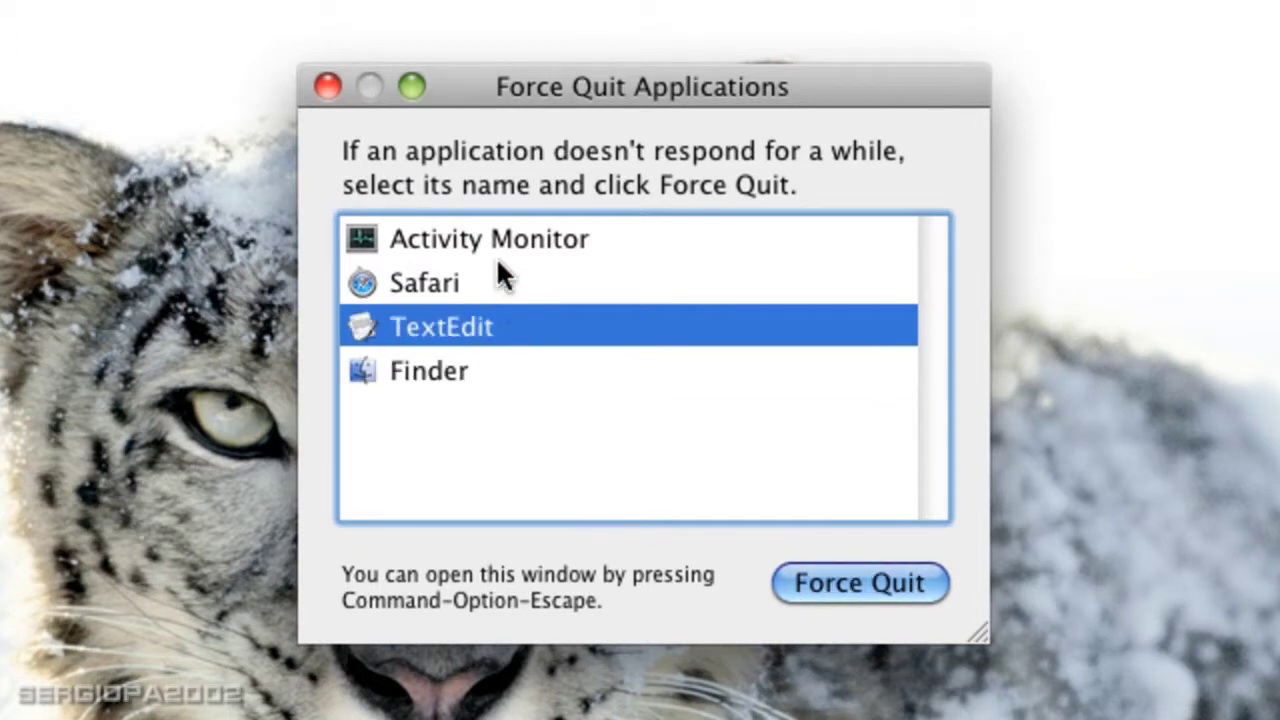
click(454, 272)
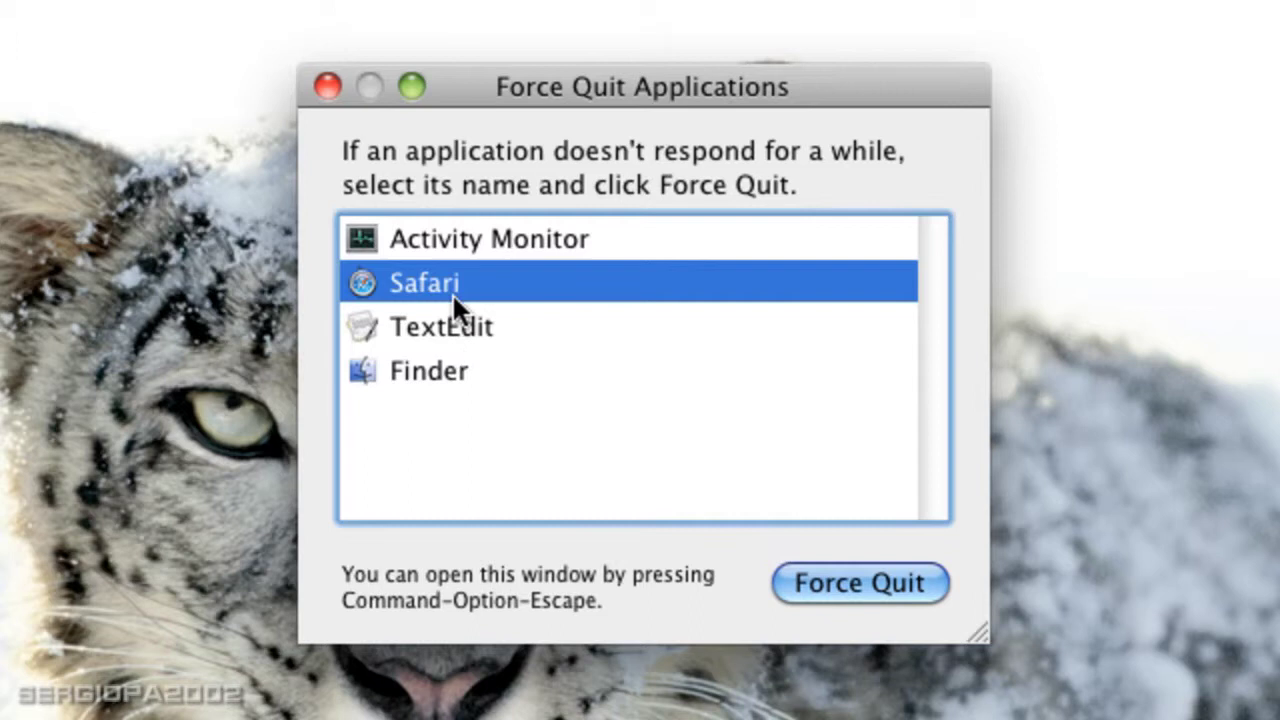
click(455, 238)
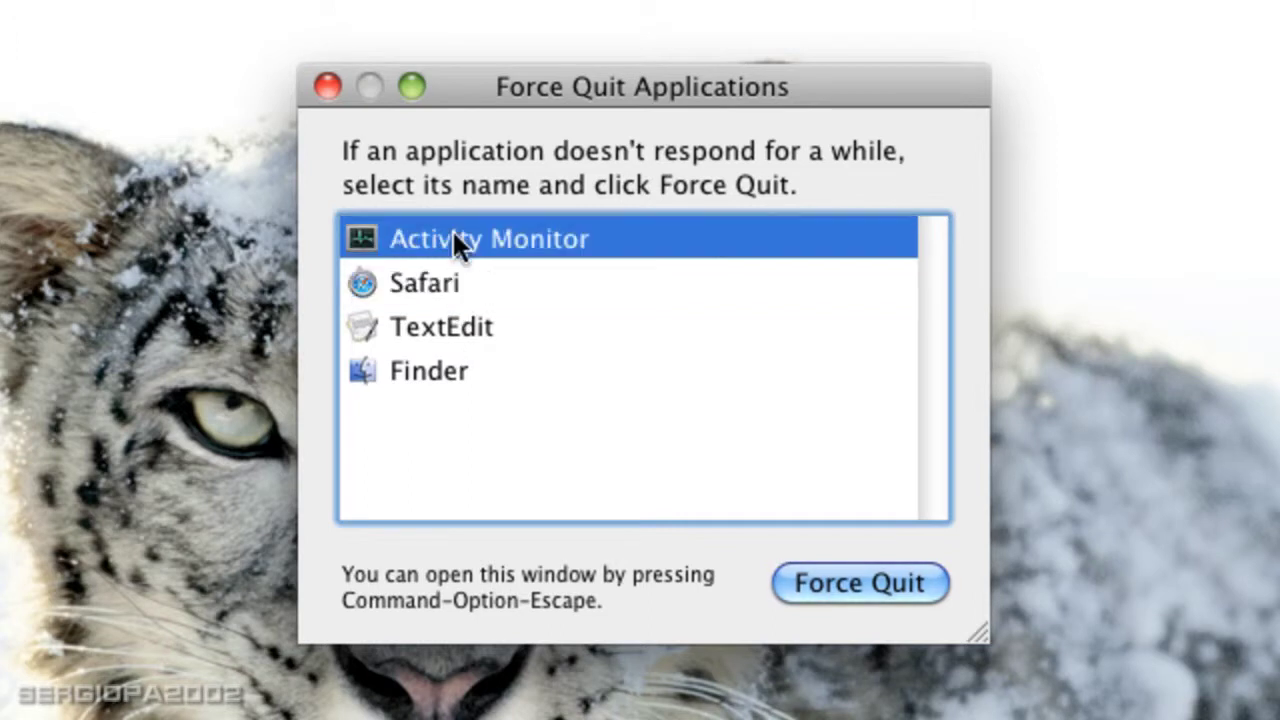
click(906, 590)
click(858, 290)
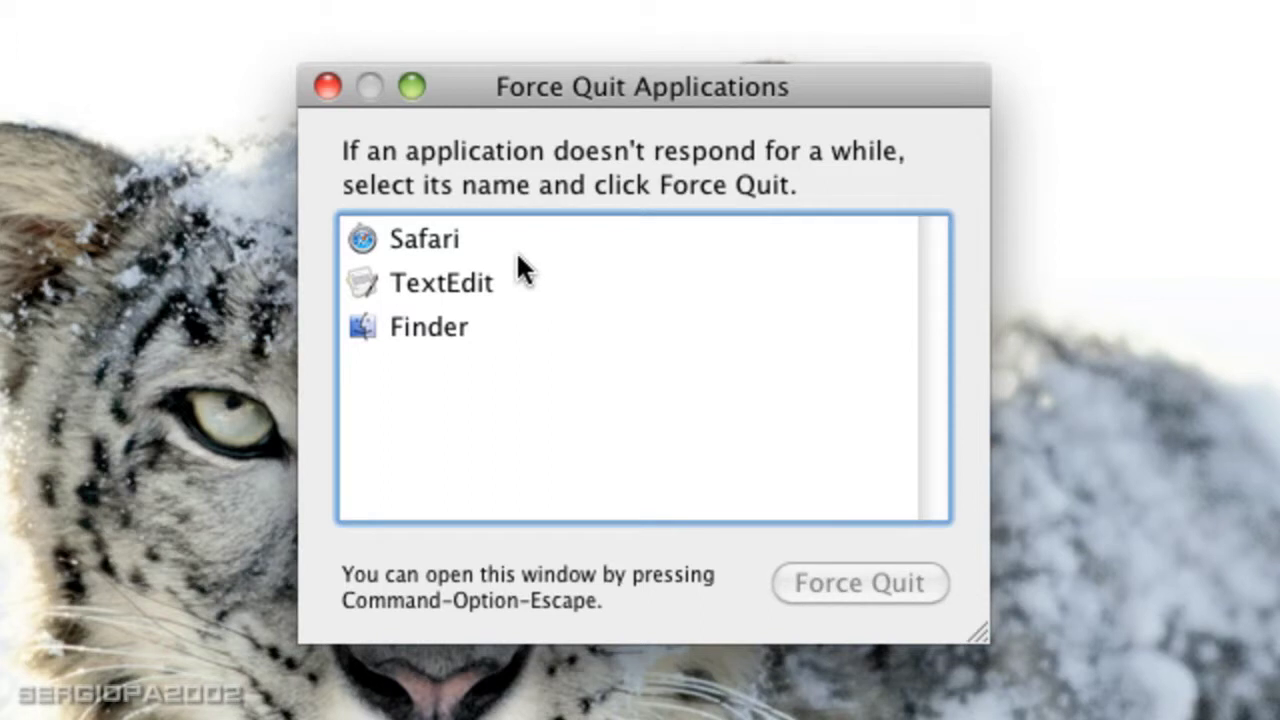
Step: Force quit Safari too, leaving only TextEdit and Finder running
click(455, 238)
click(899, 600)
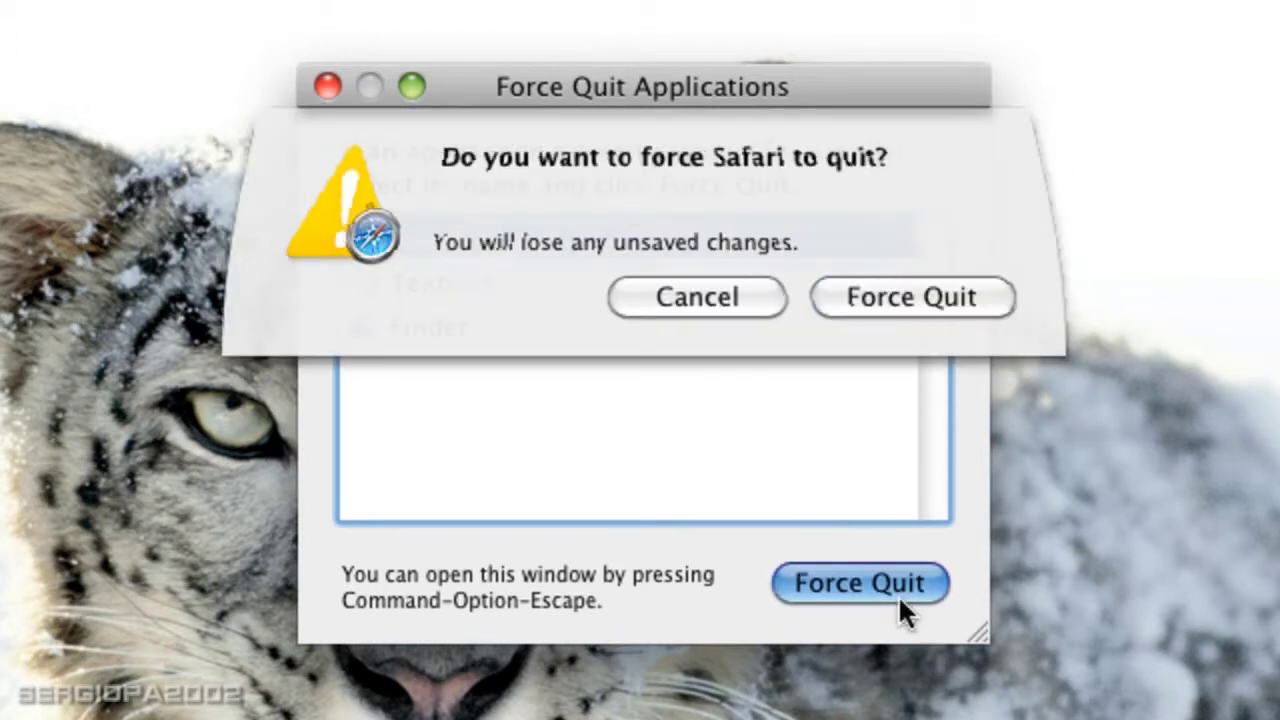
click(845, 300)
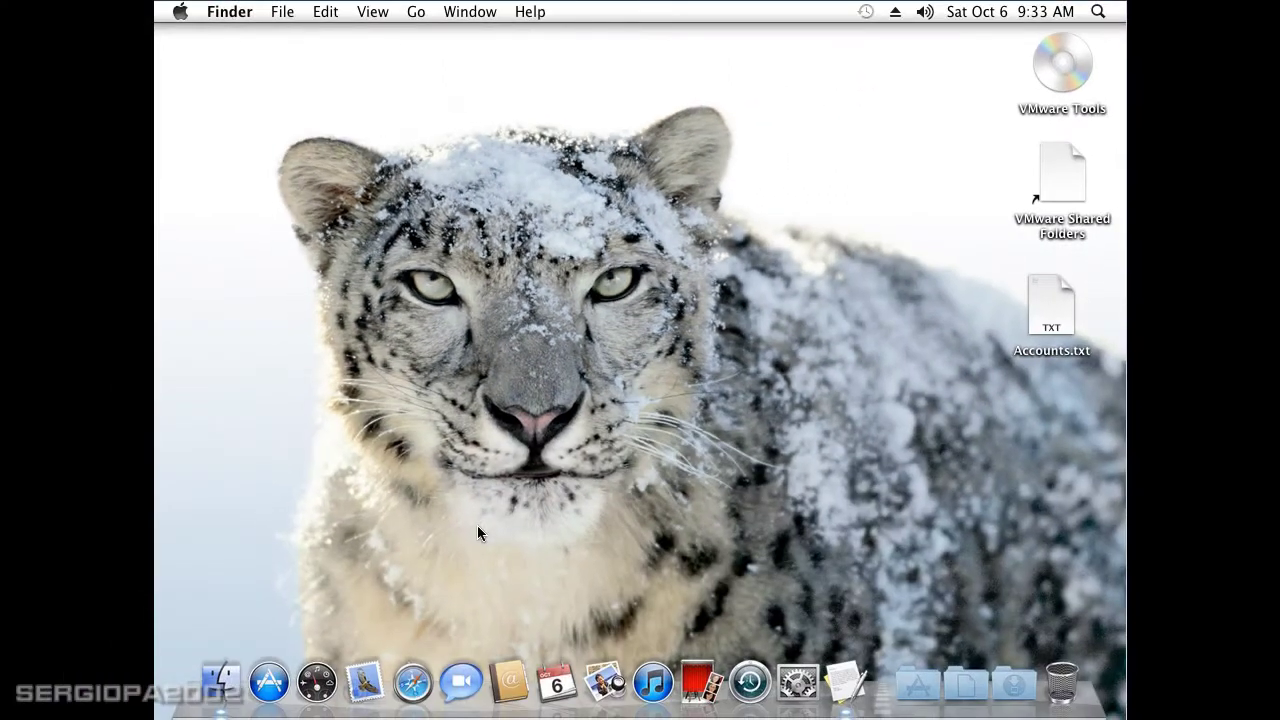
Step: Open a new Finder window on the Applications > Utilities folder
click(220, 682)
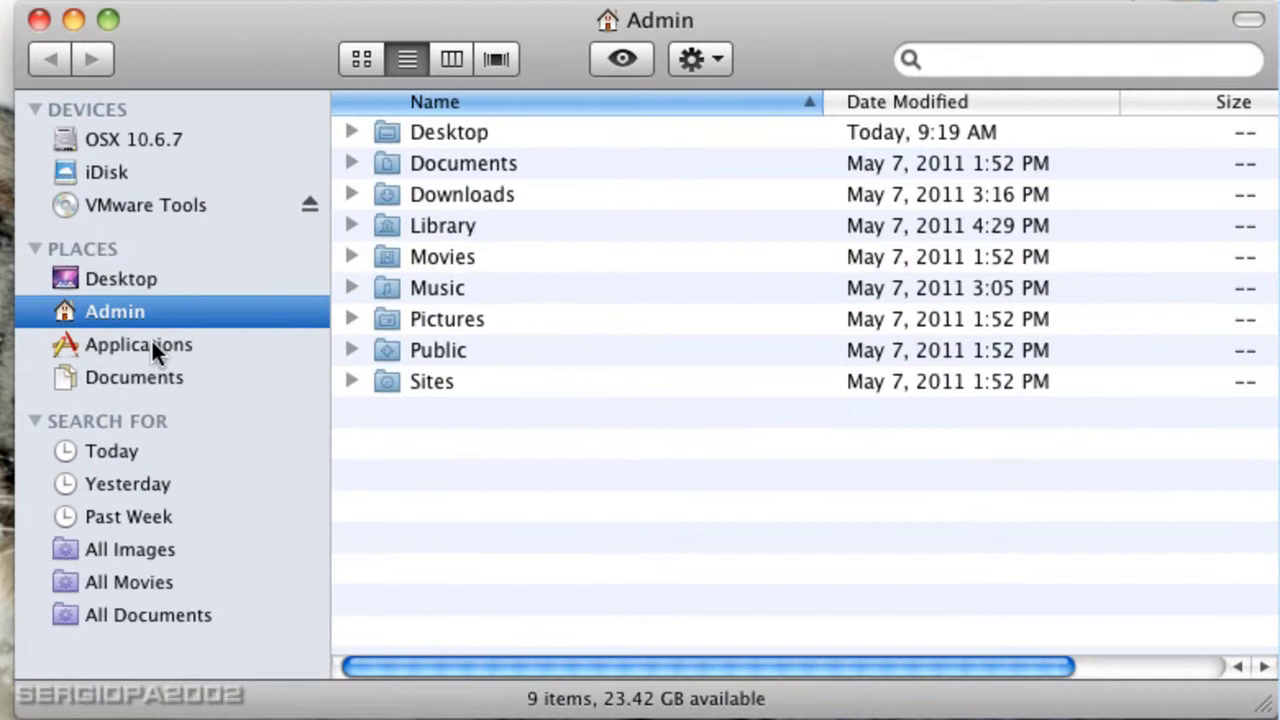
click(443, 286)
click(455, 641)
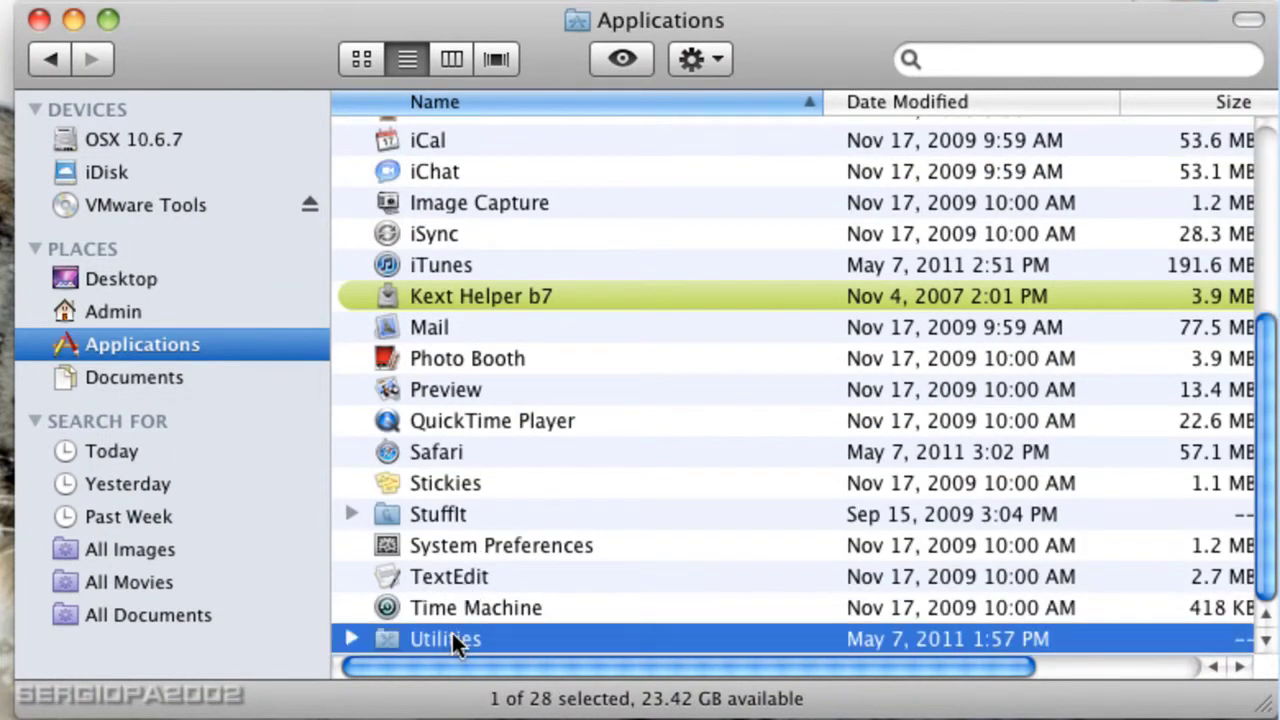
double_click(452, 636)
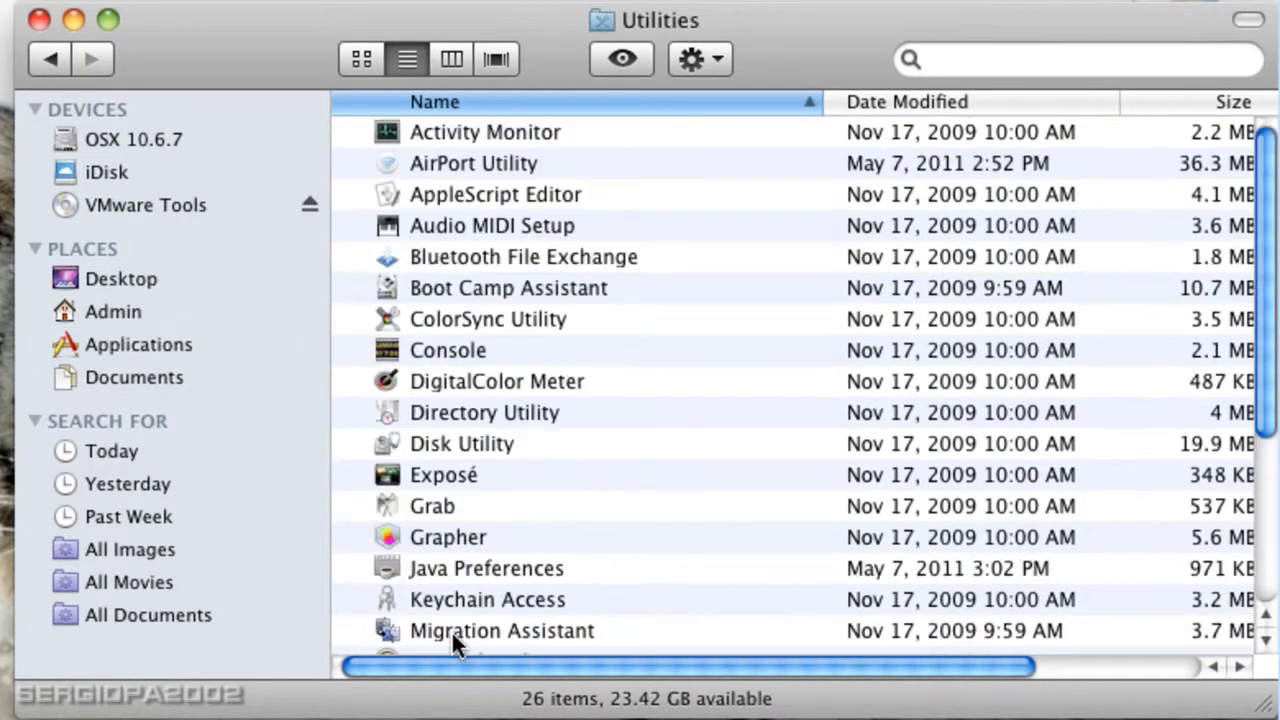
Step: Launch Activity Monitor, select Dock, and sort processes by Real Mem, largest first
click(481, 137)
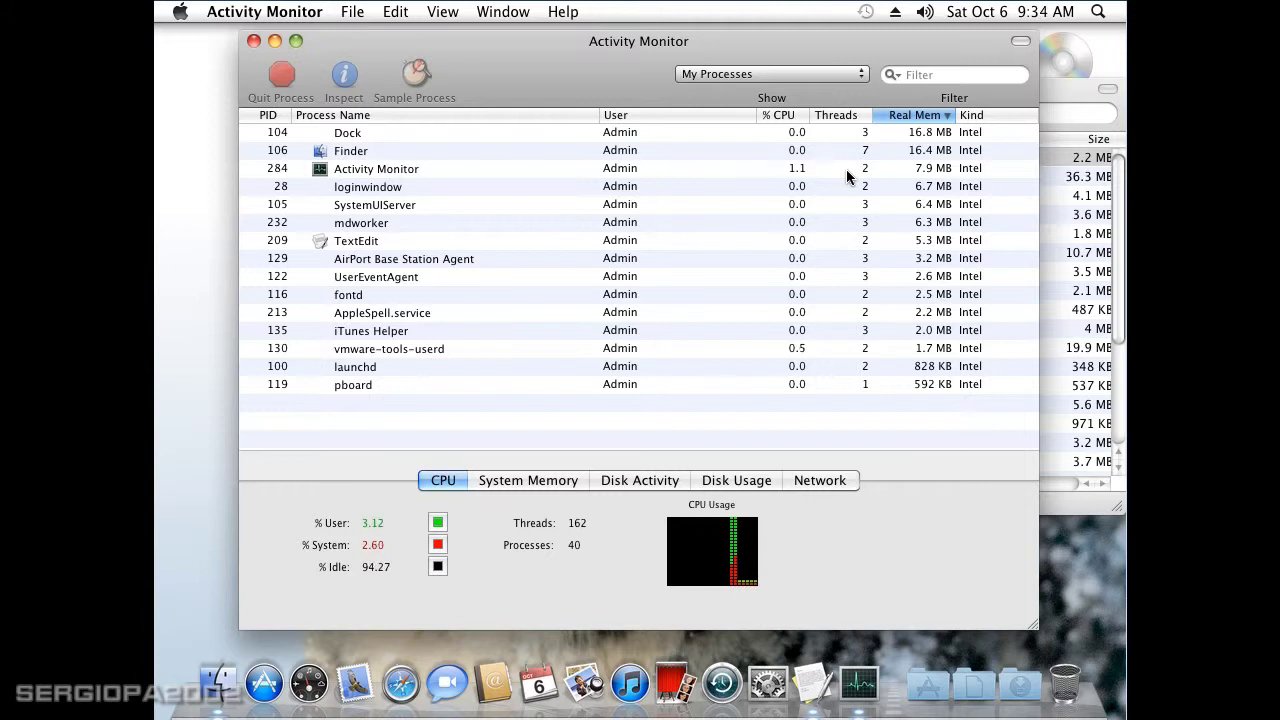
click(278, 139)
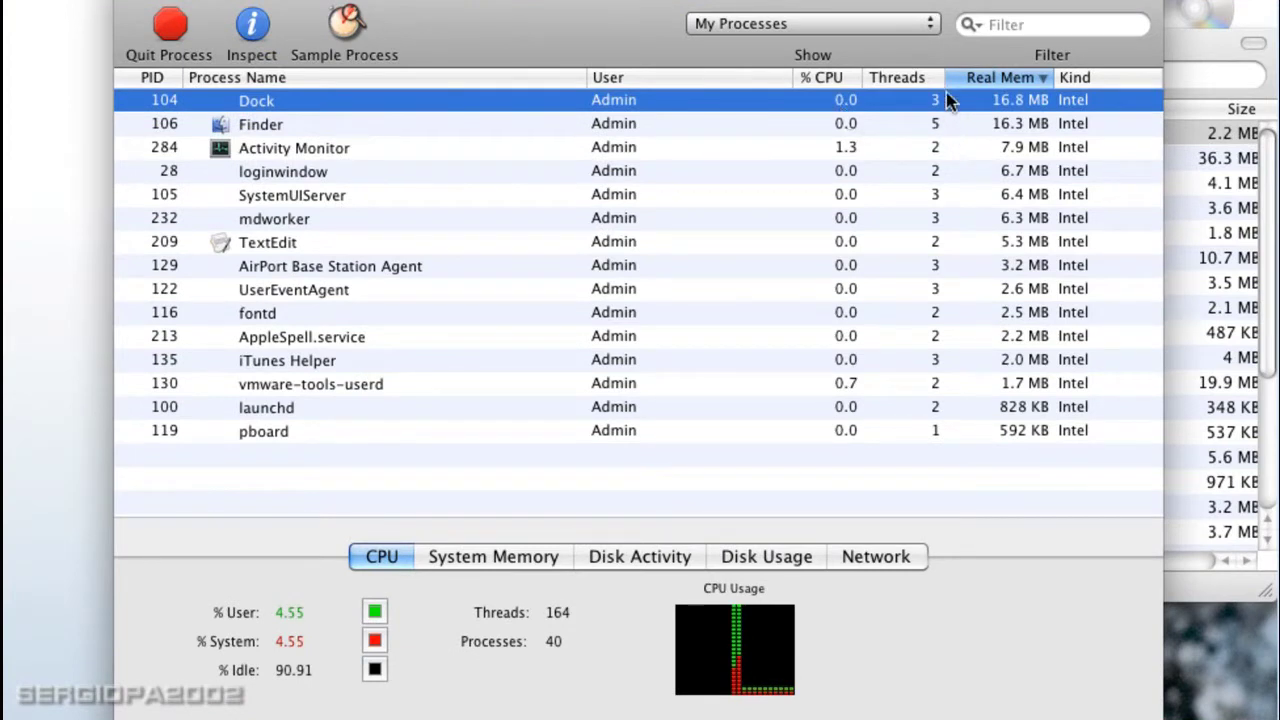
click(1033, 80)
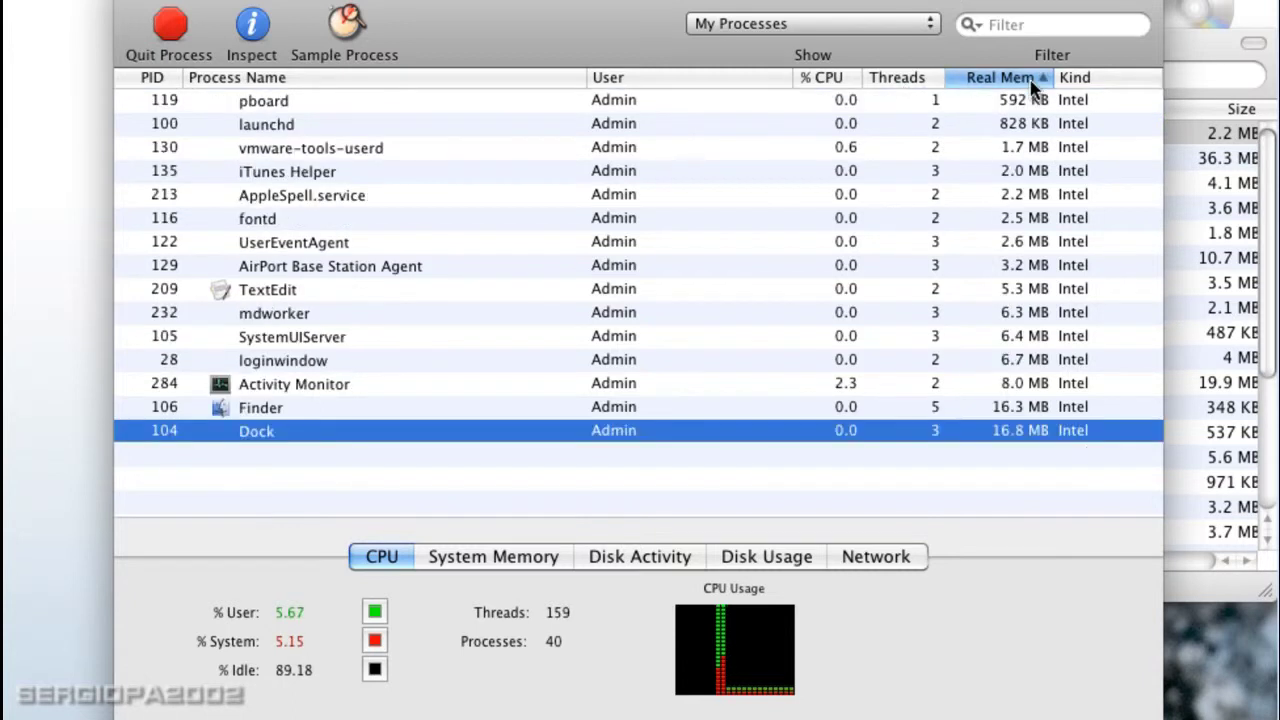
click(1033, 80)
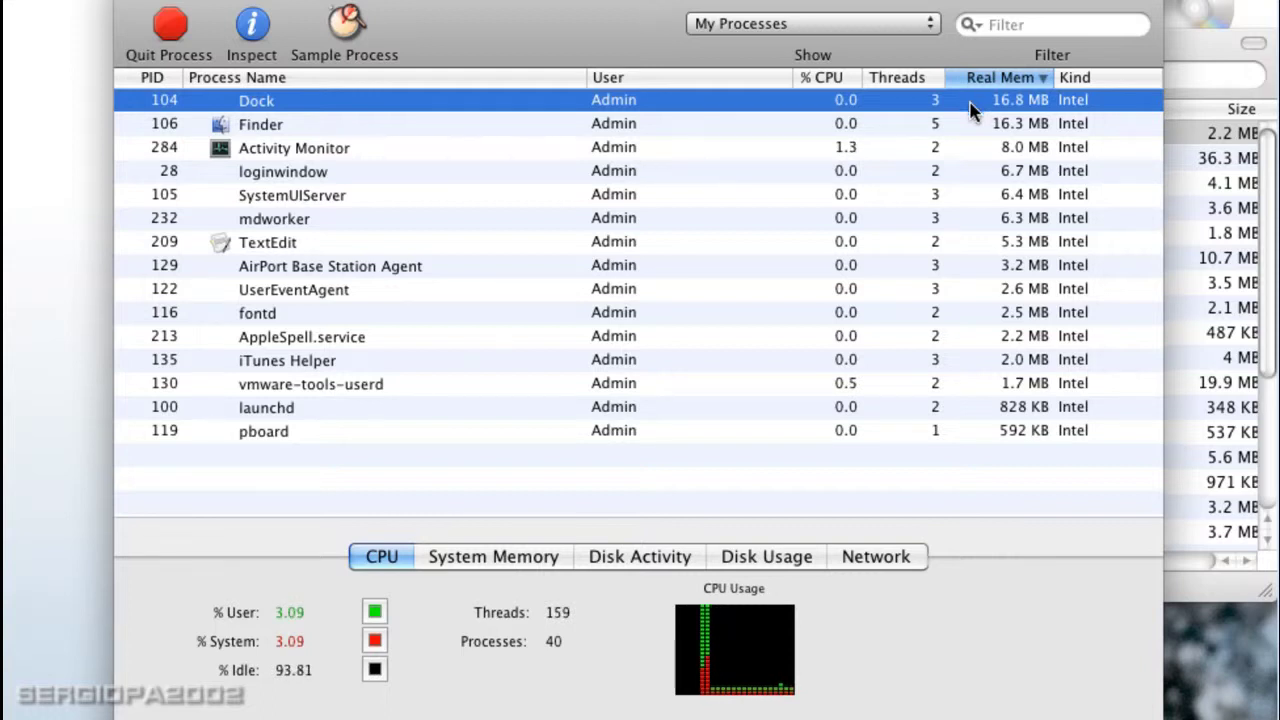
Step: Quit the Finder process from its details window, then close that window
double_click(357, 123)
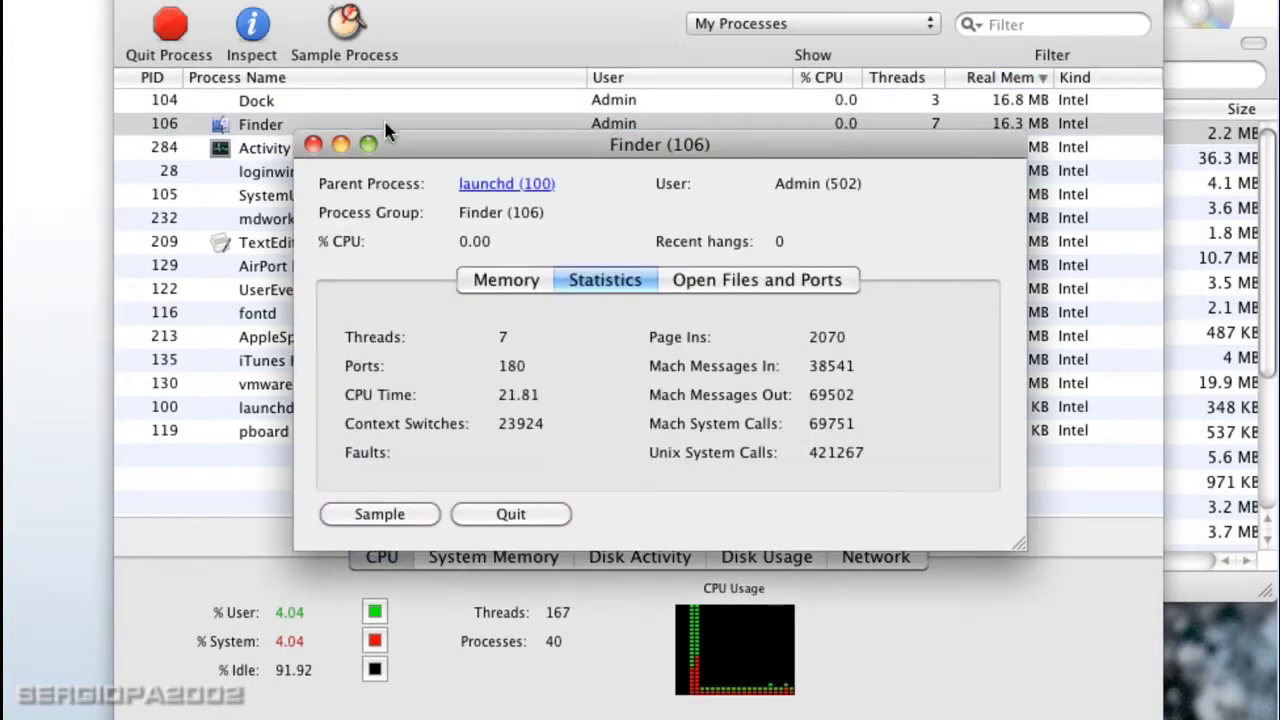
click(490, 514)
click(612, 296)
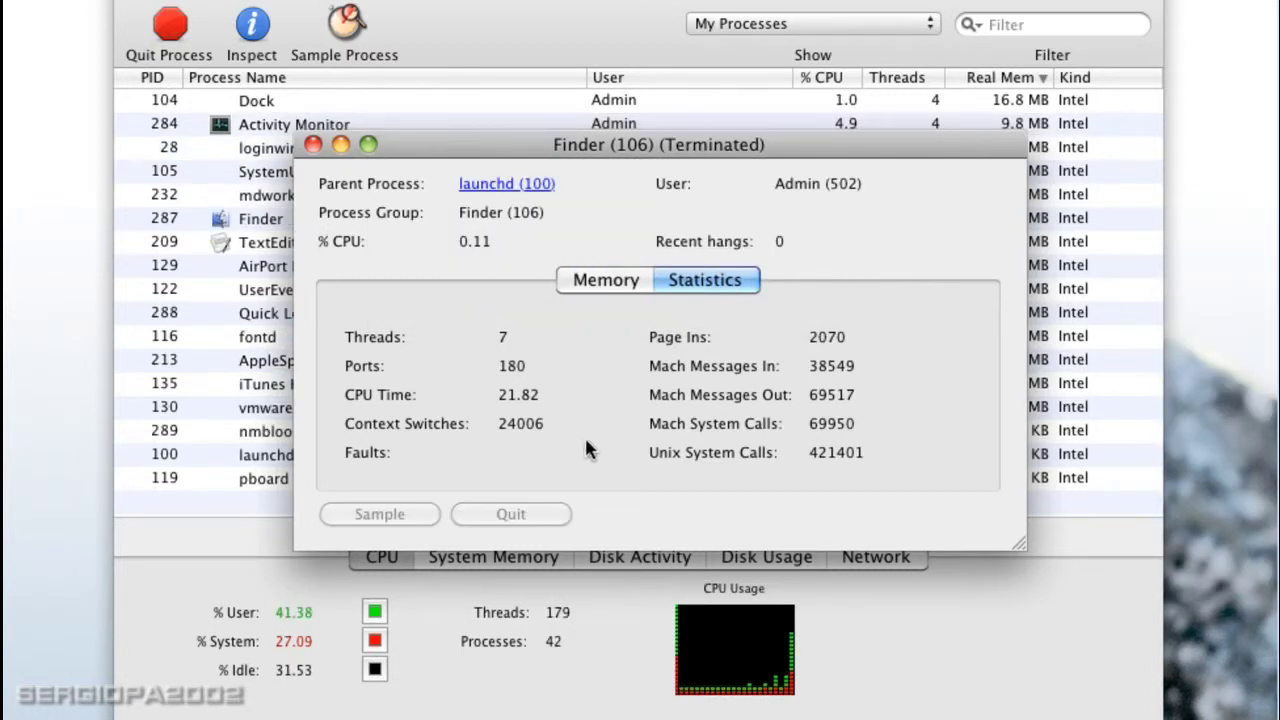
click(313, 145)
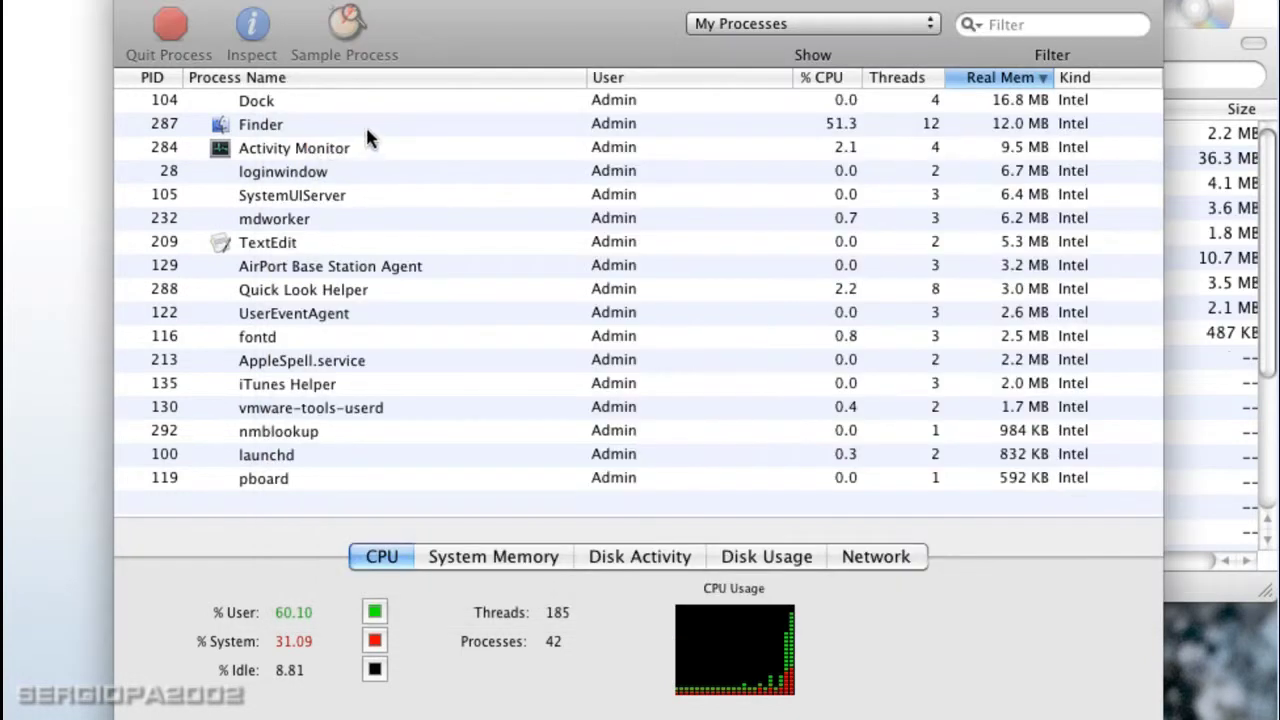
Step: Review TextEdit's Memory, Statistics and Open Files tabs, cancel quitting, and close its details
double_click(340, 248)
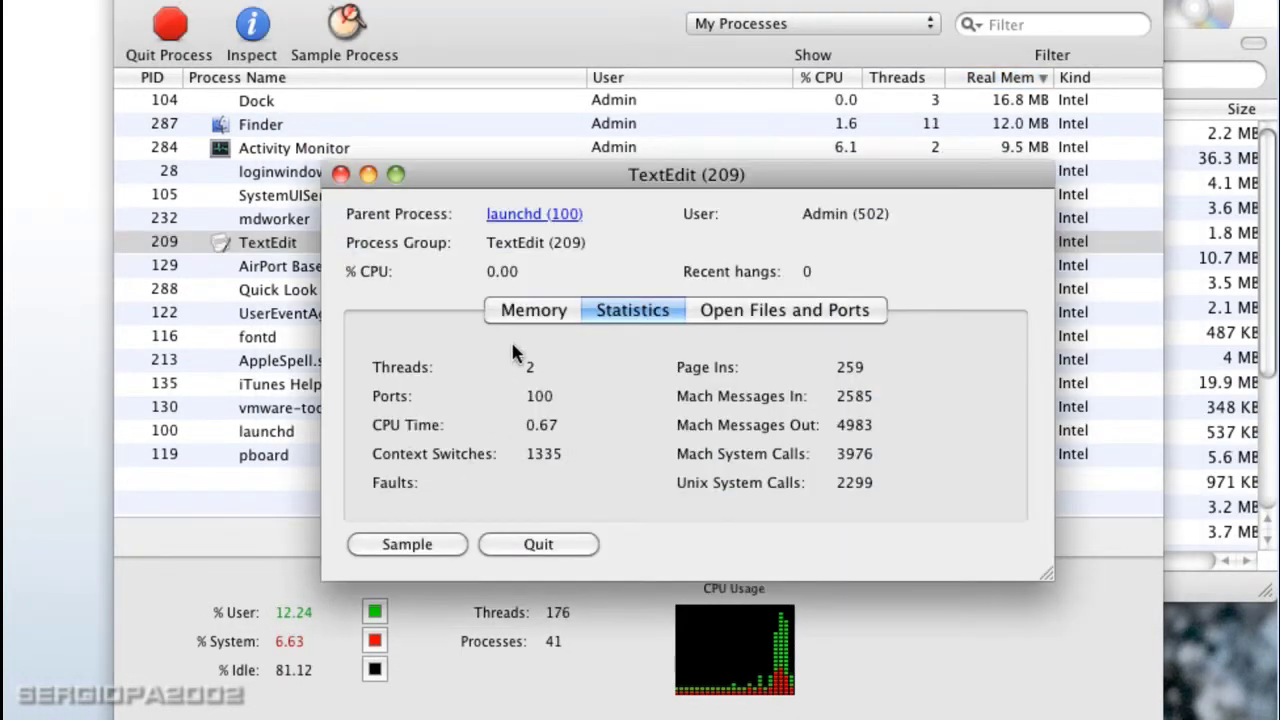
click(530, 311)
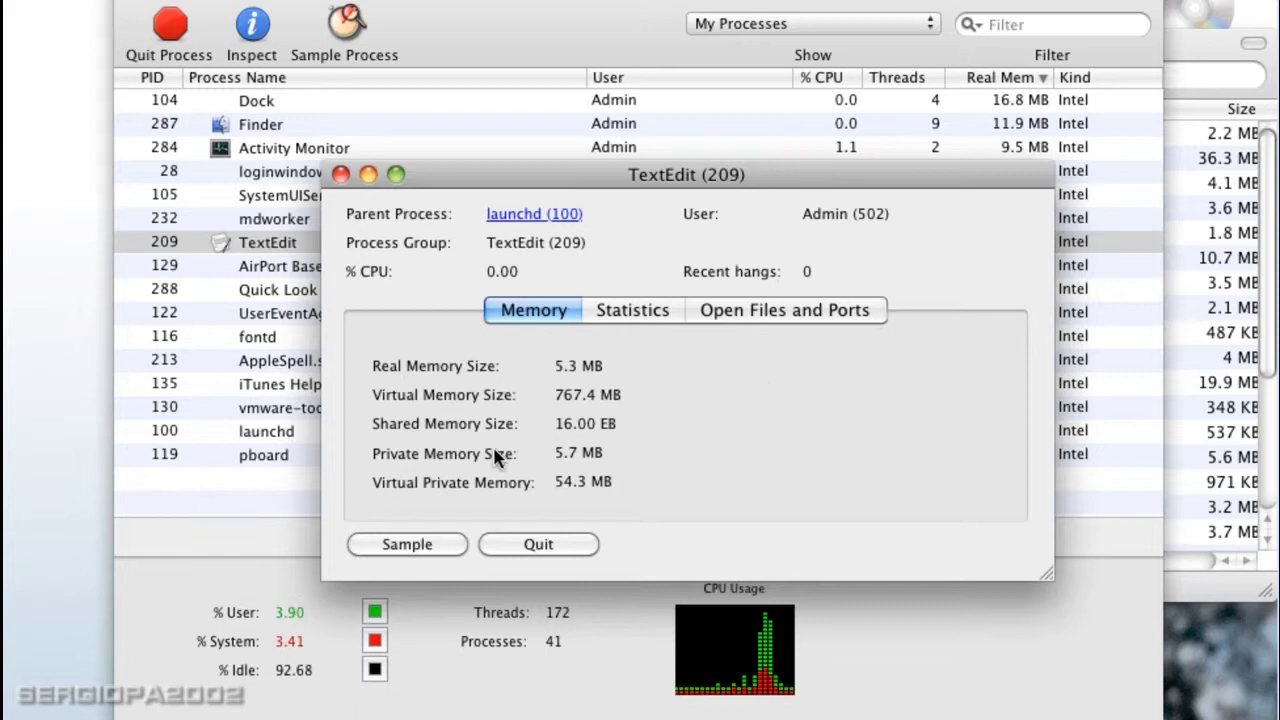
click(643, 308)
click(745, 314)
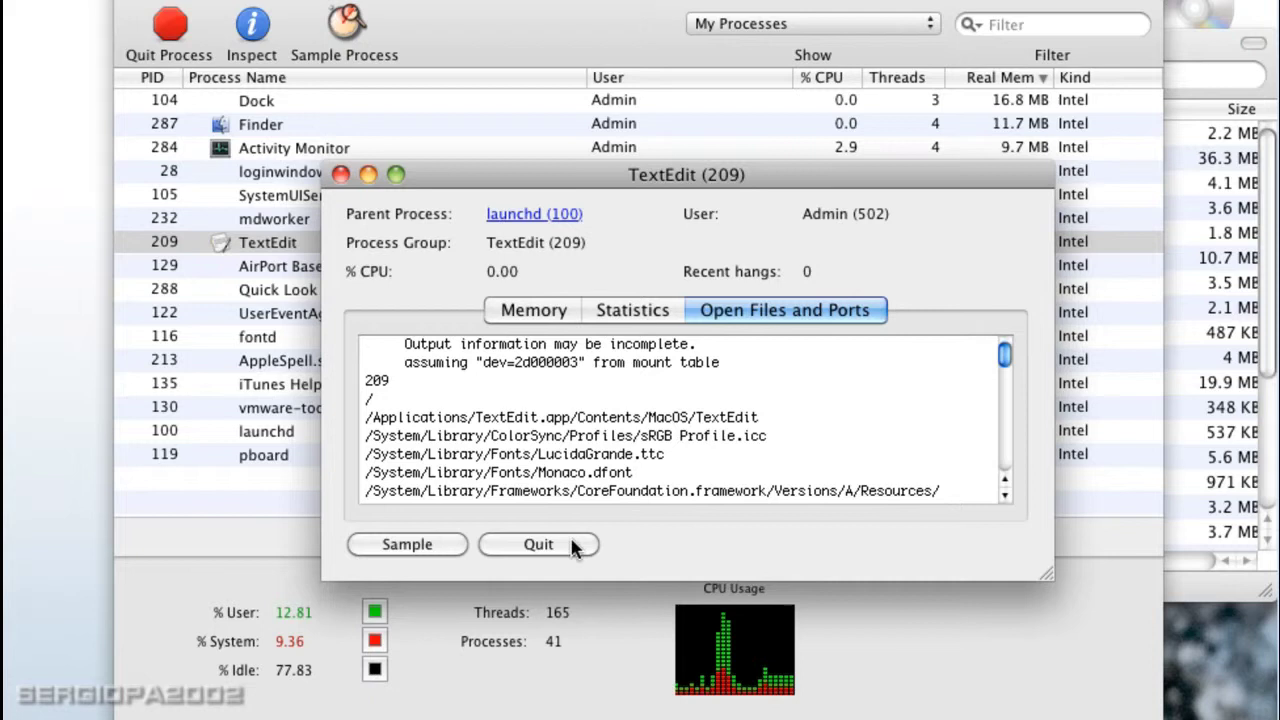
click(540, 545)
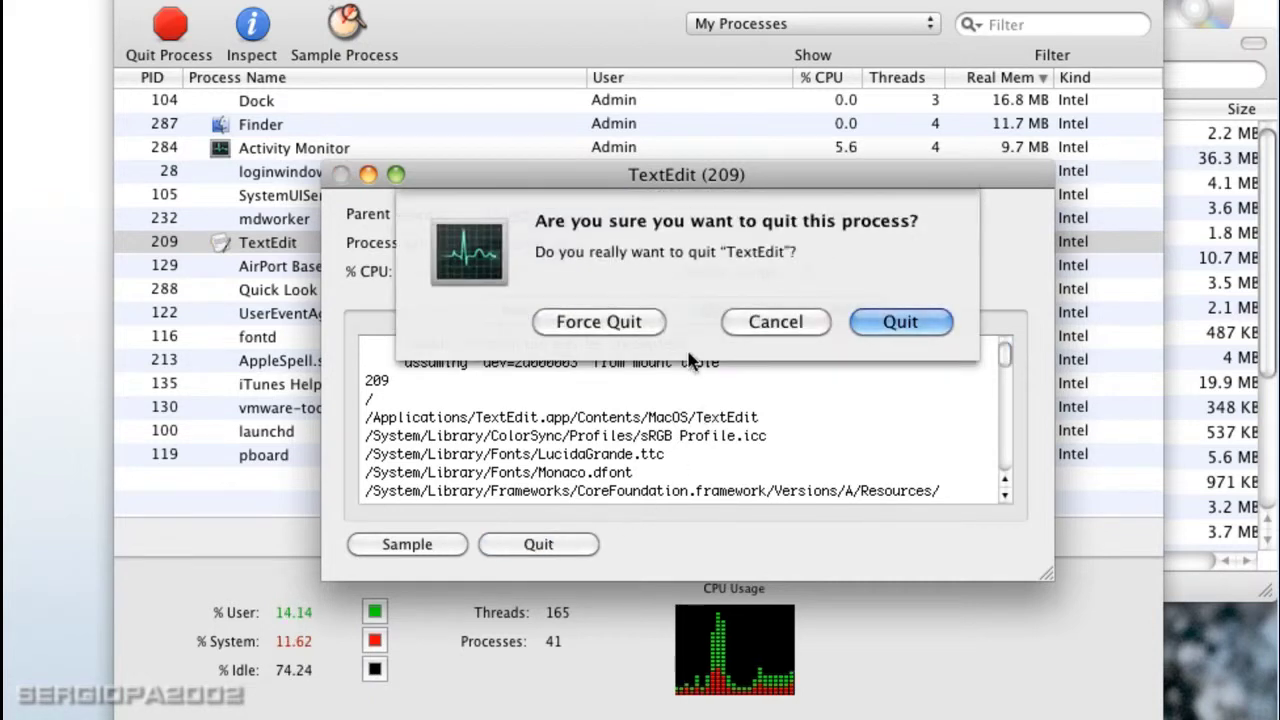
click(775, 322)
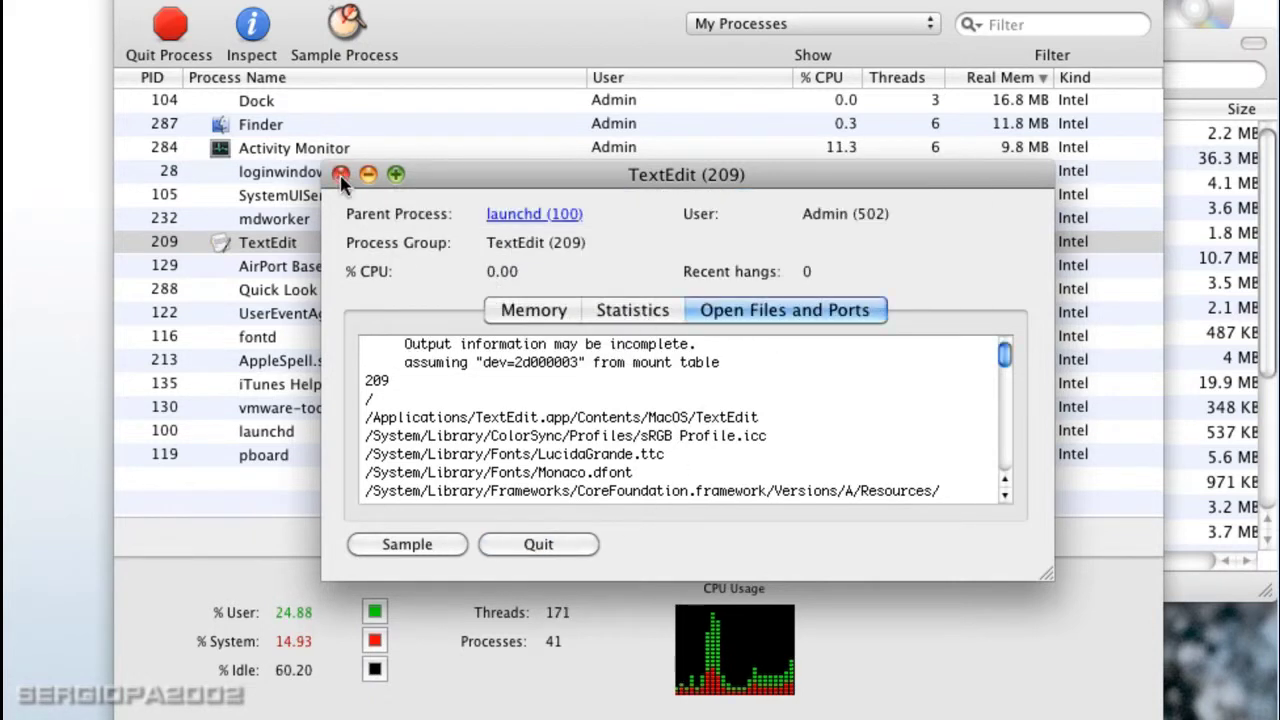
click(342, 175)
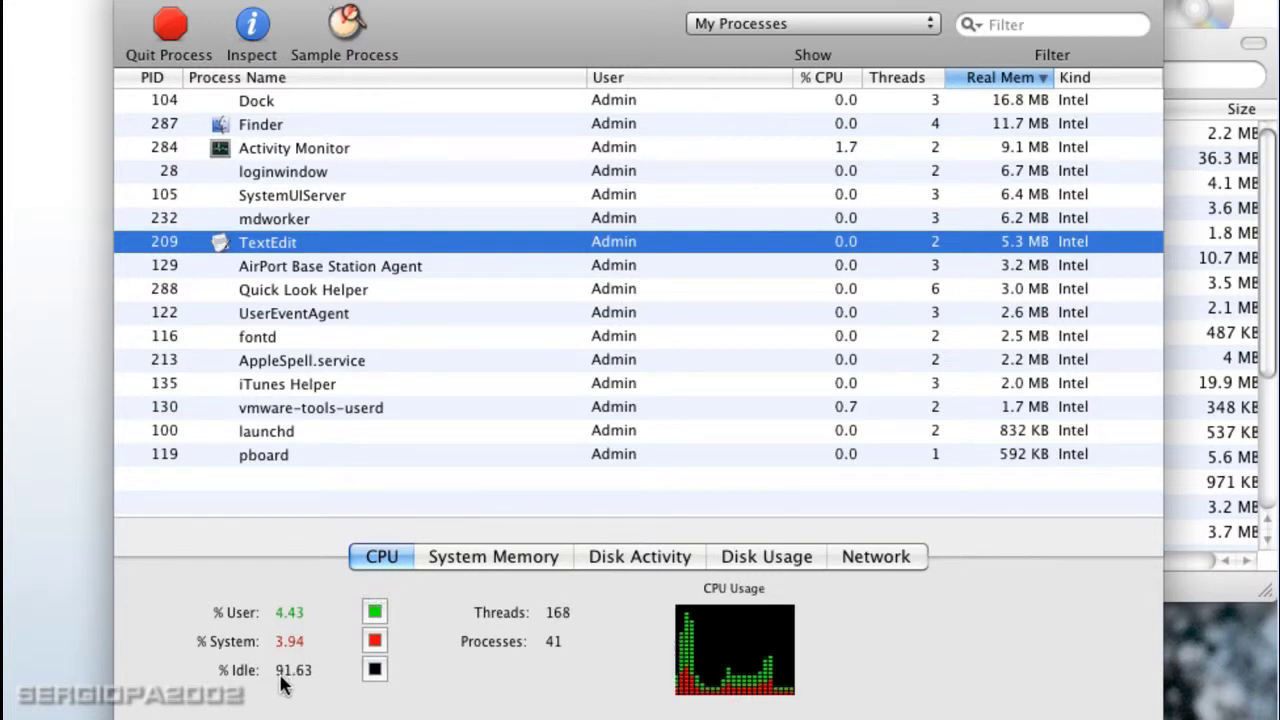
Step: Check the System Memory, Disk Activity and Disk Usage figures, ending on Network statistics
click(485, 565)
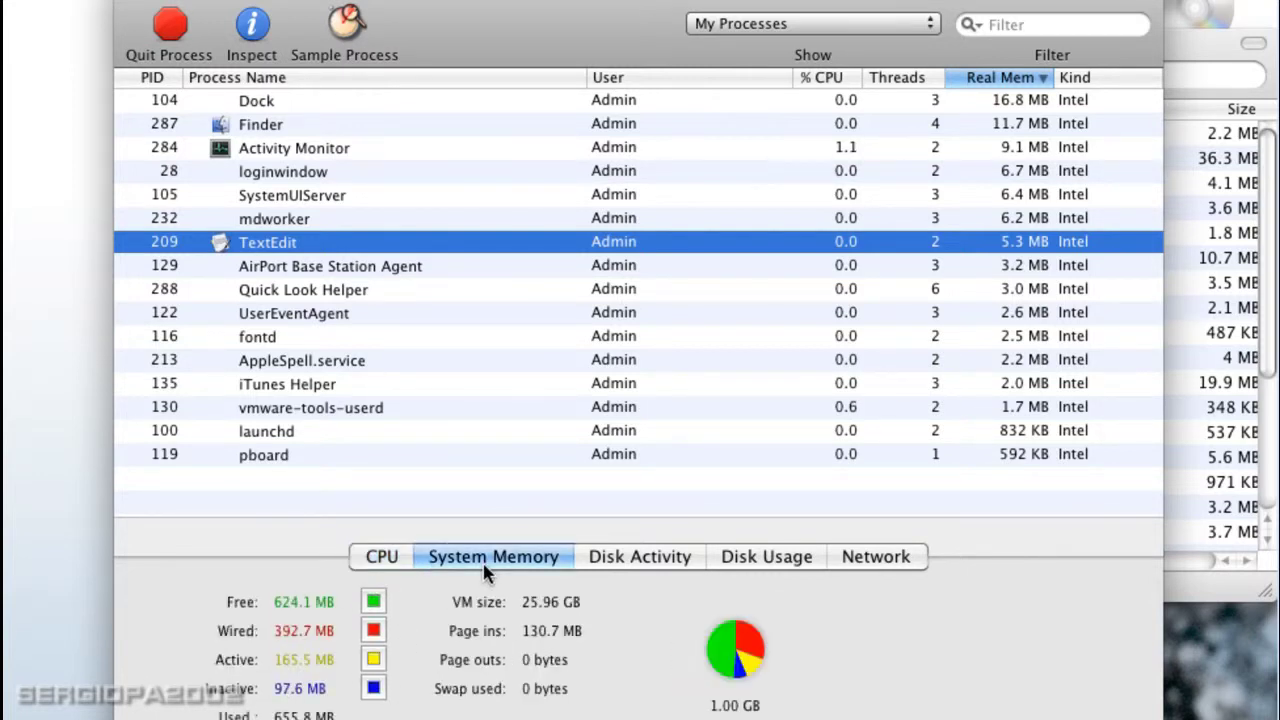
click(632, 562)
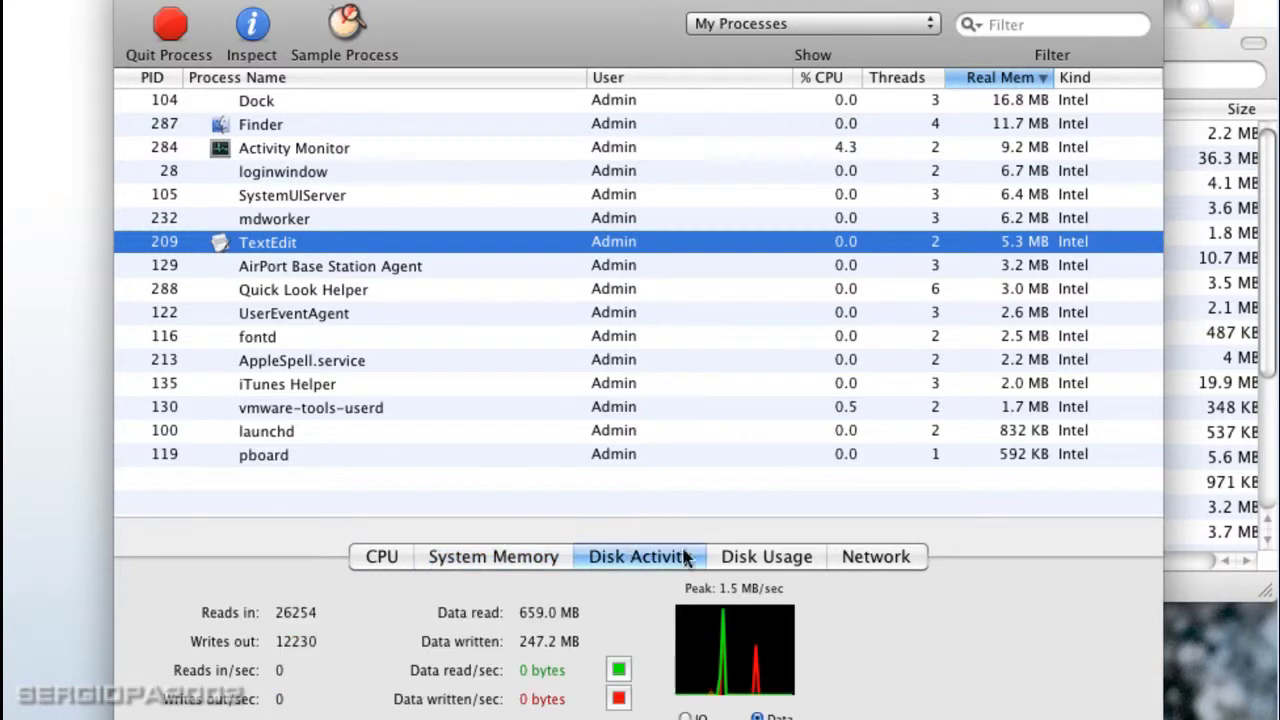
click(792, 567)
click(888, 562)
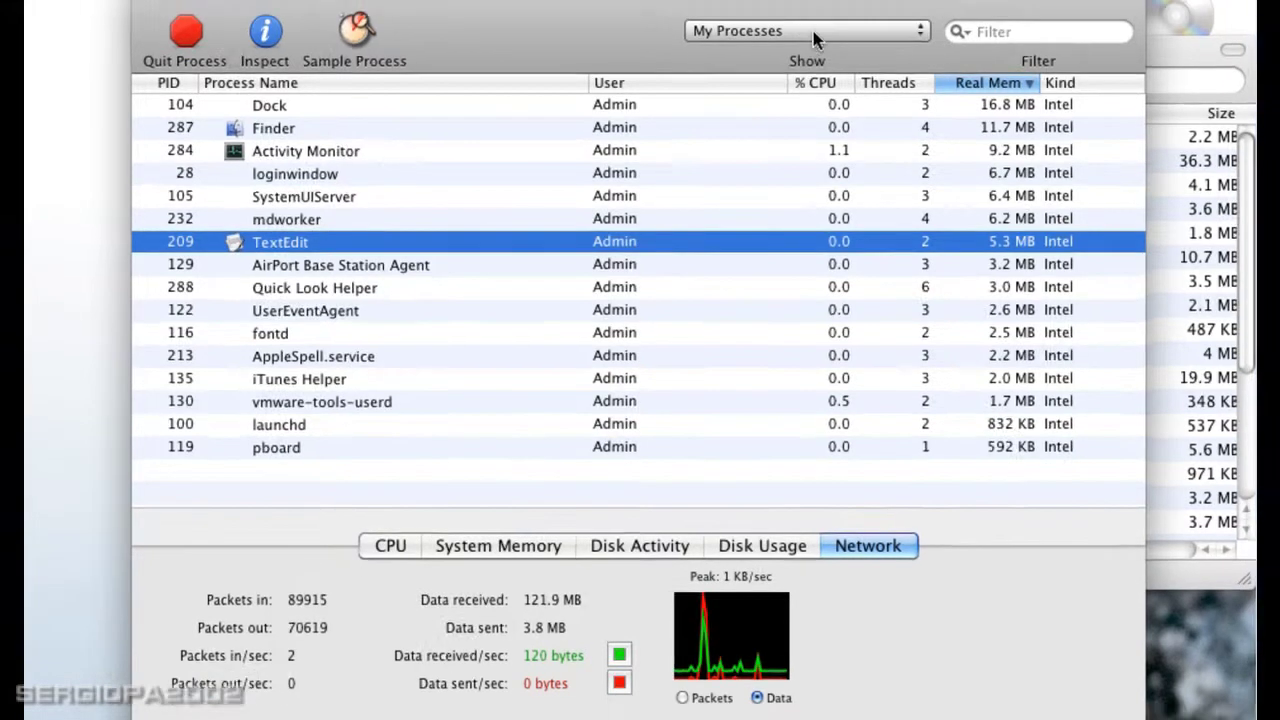
click(905, 26)
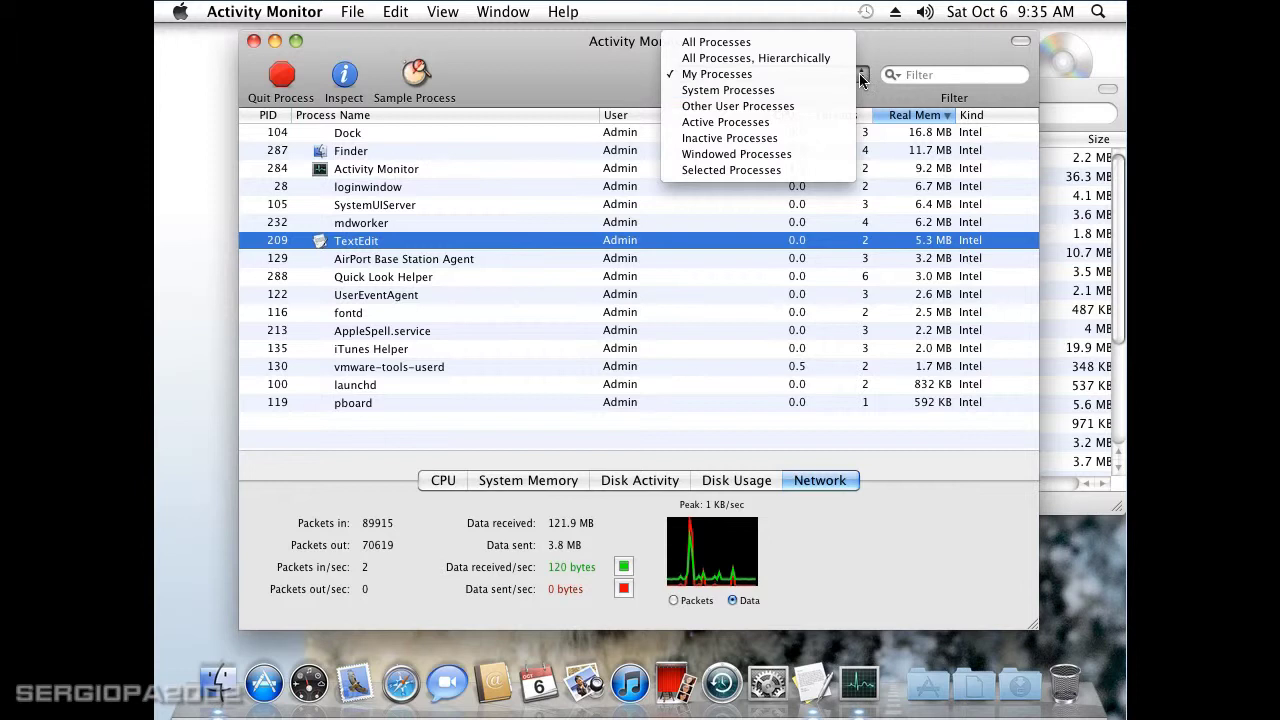
Step: Switch the process filter from System to Active to Windowed Processes
click(776, 91)
click(790, 74)
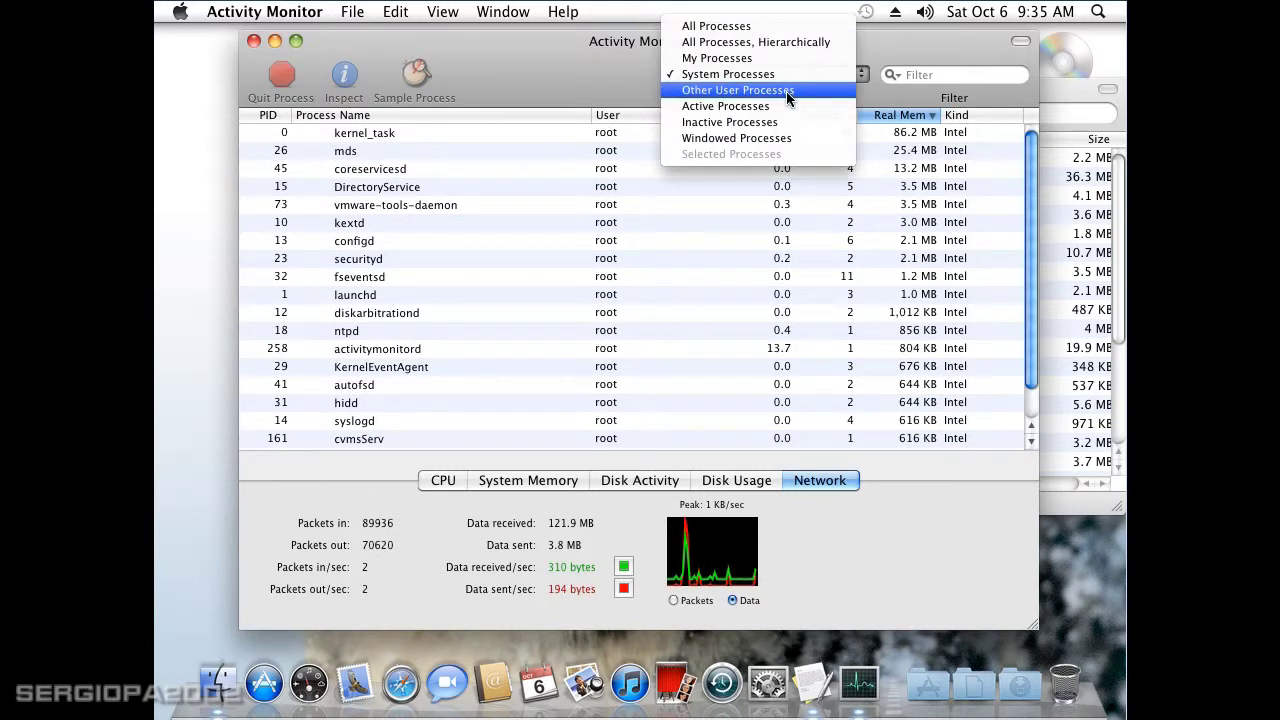
click(792, 108)
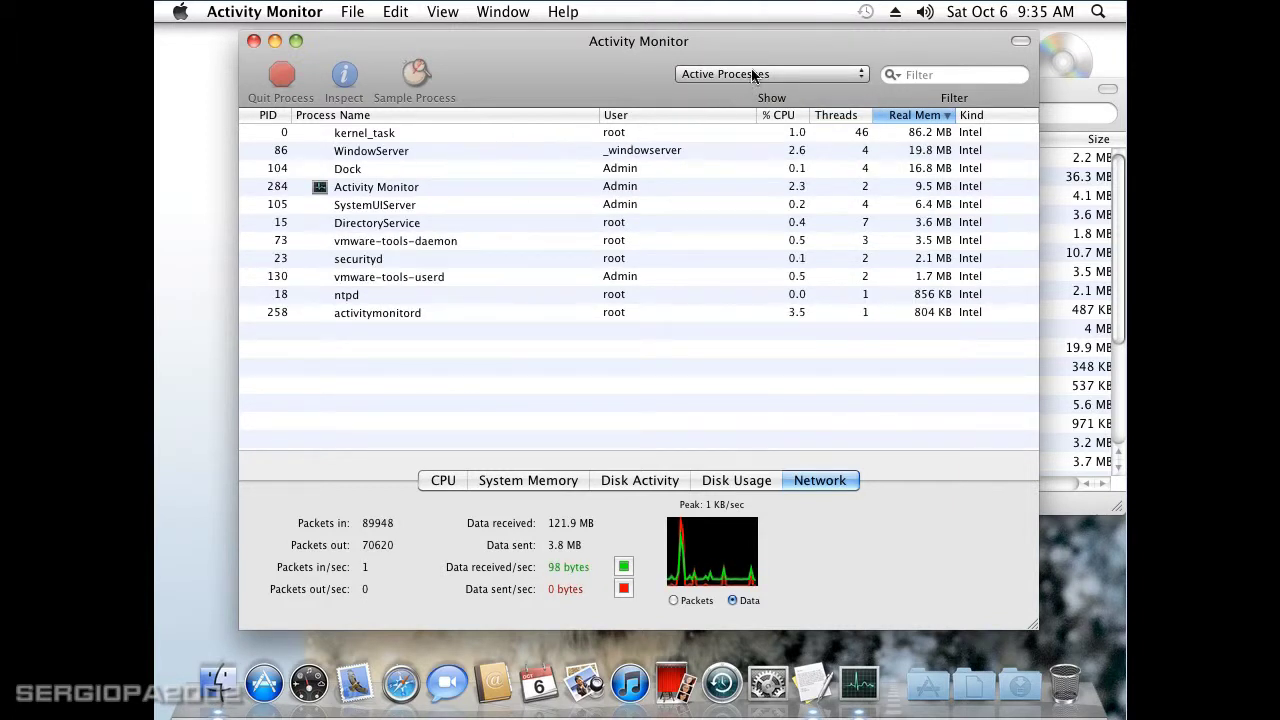
click(818, 79)
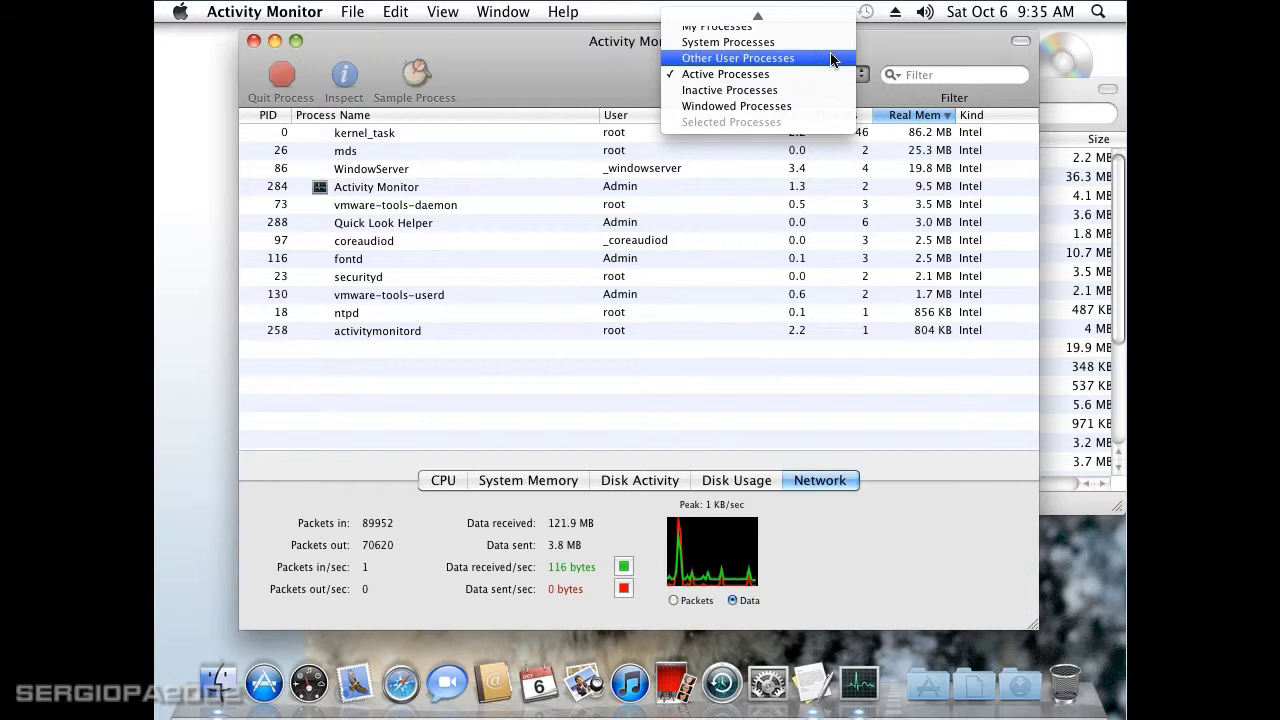
click(748, 106)
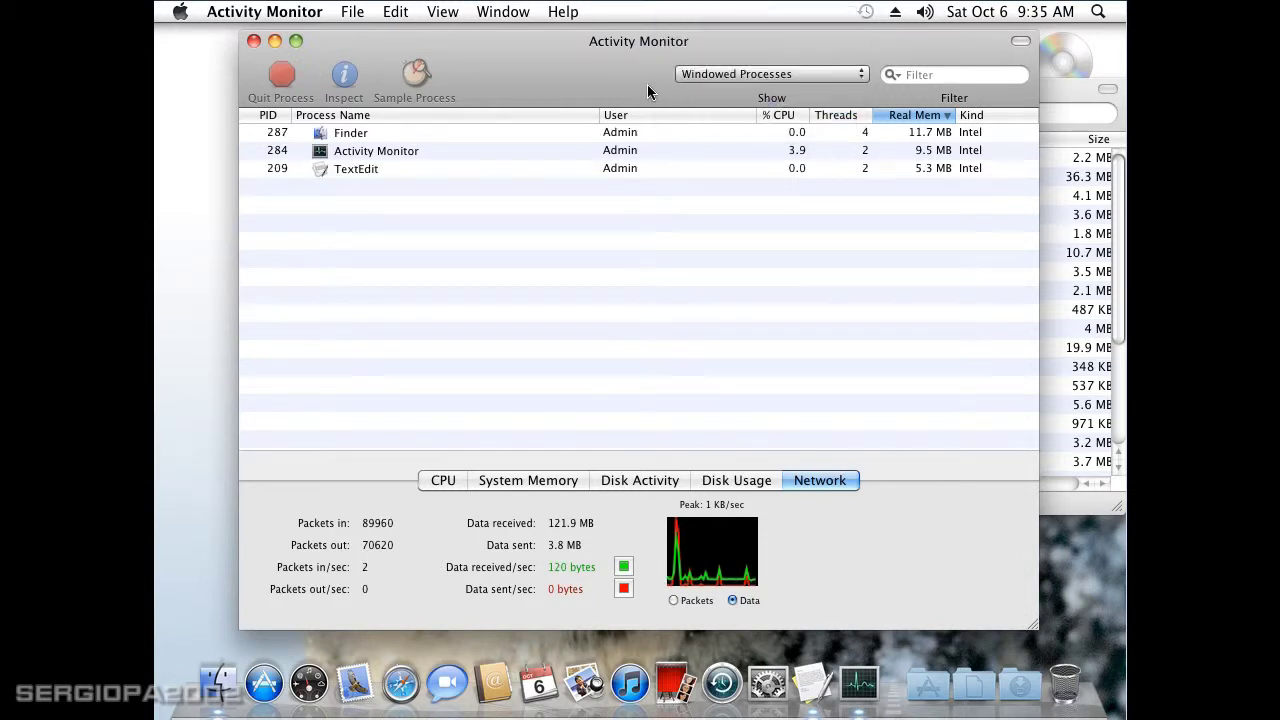